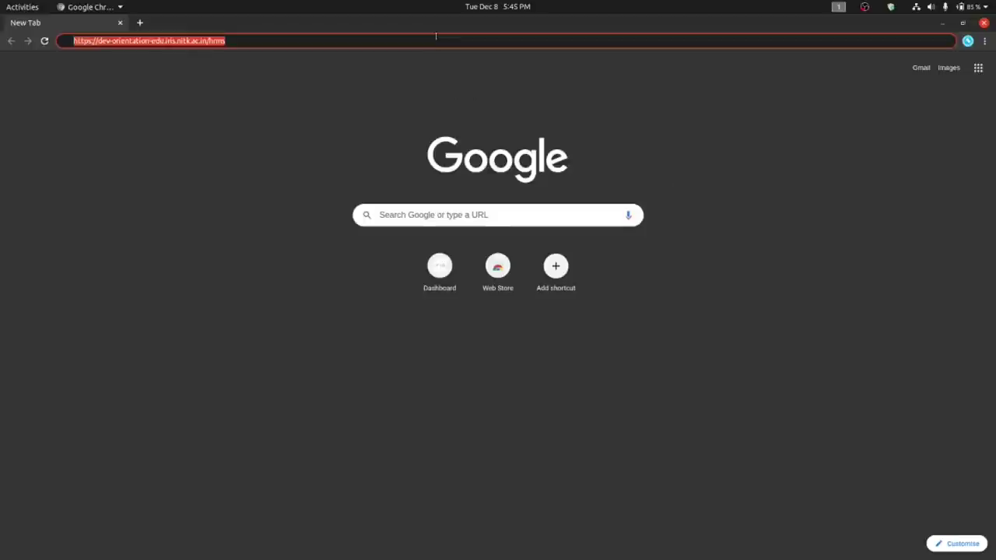
- Sign in to the IRIS portal and open the student's own profile page
key(Return)
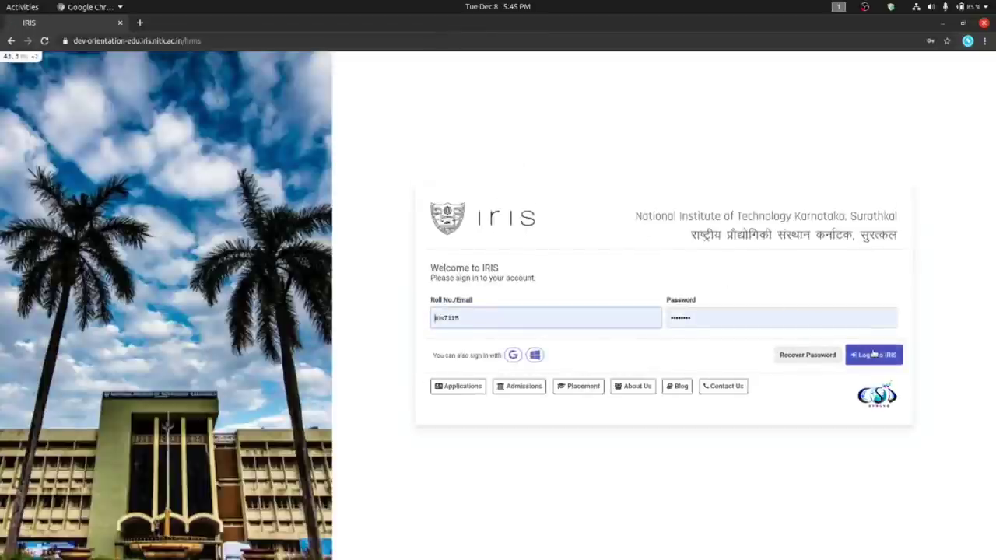
click(874, 354)
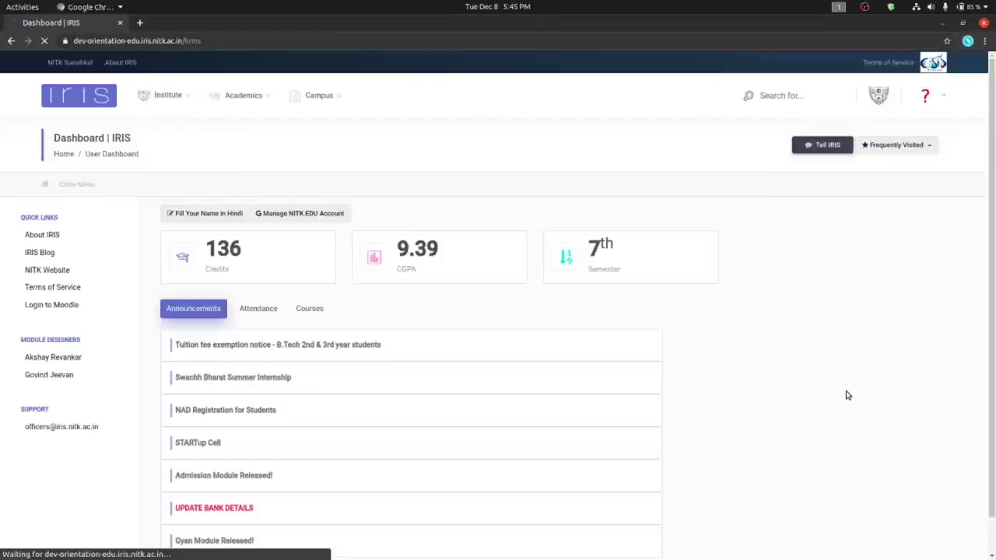
click(945, 96)
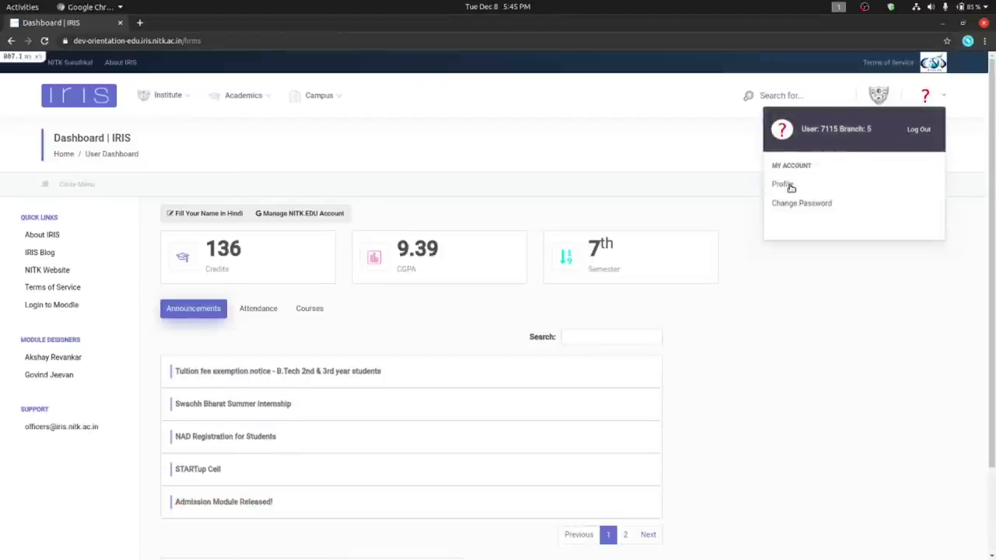
click(791, 187)
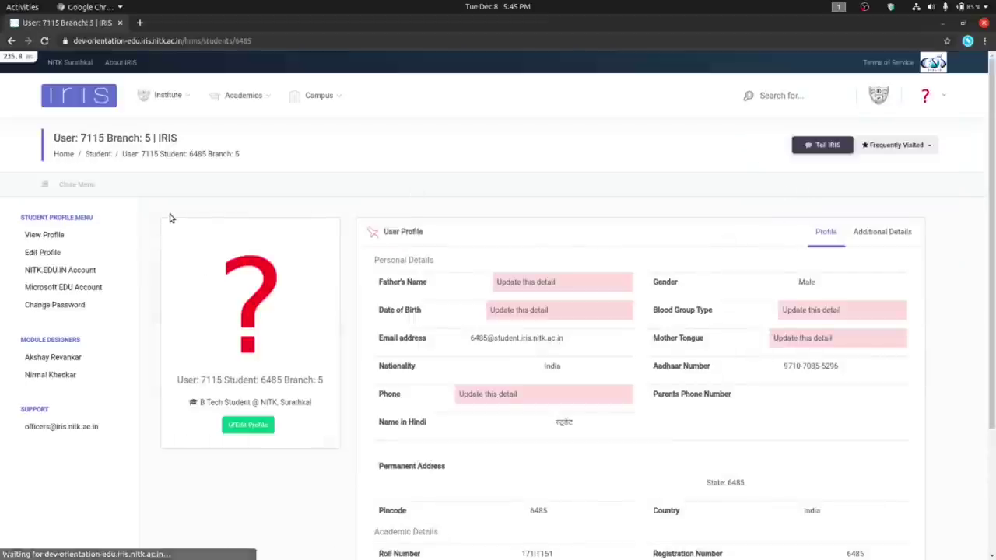
- Open the NITK.EDU.IN account page and inspect the proposed nitk.edu.in address, leaving it unchanged
click(108, 275)
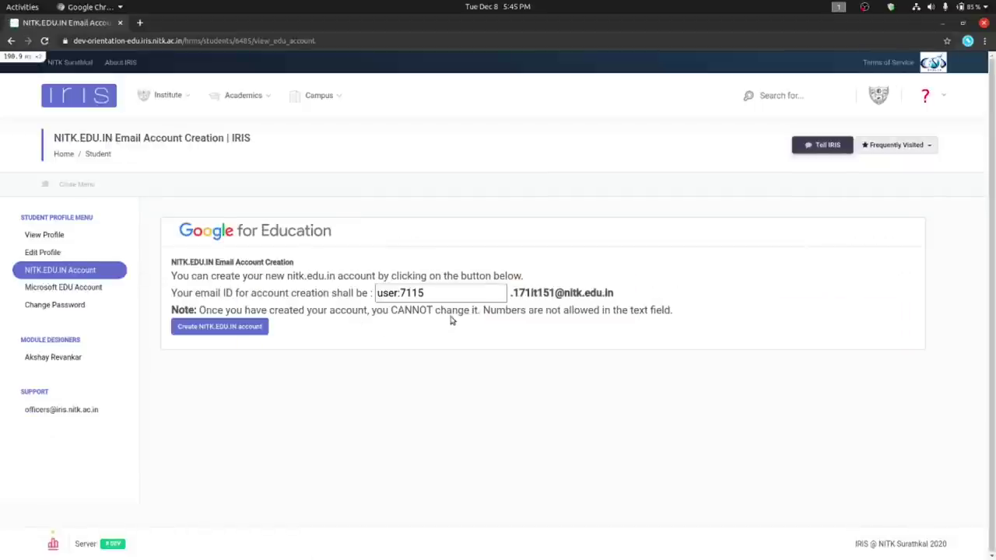
double_click(452, 298)
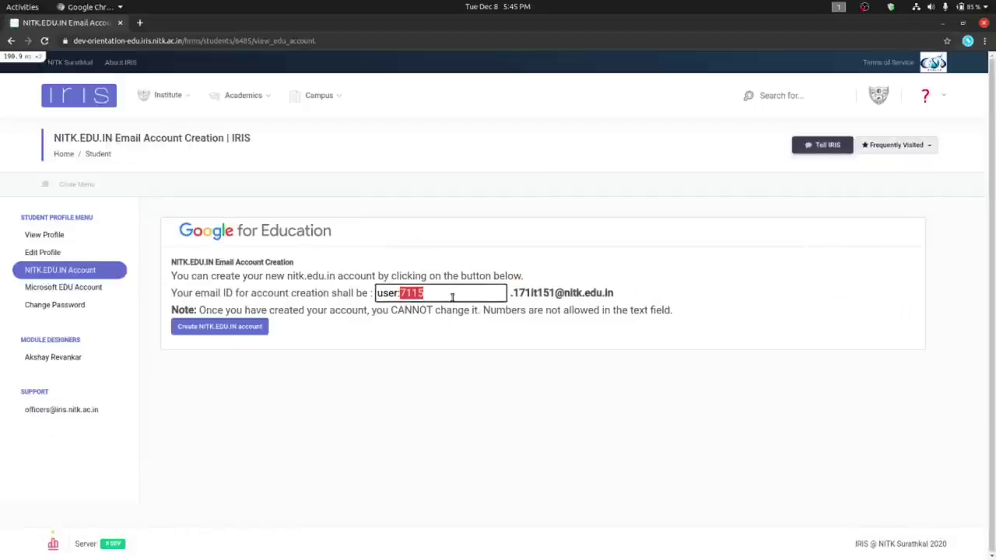
click(452, 297)
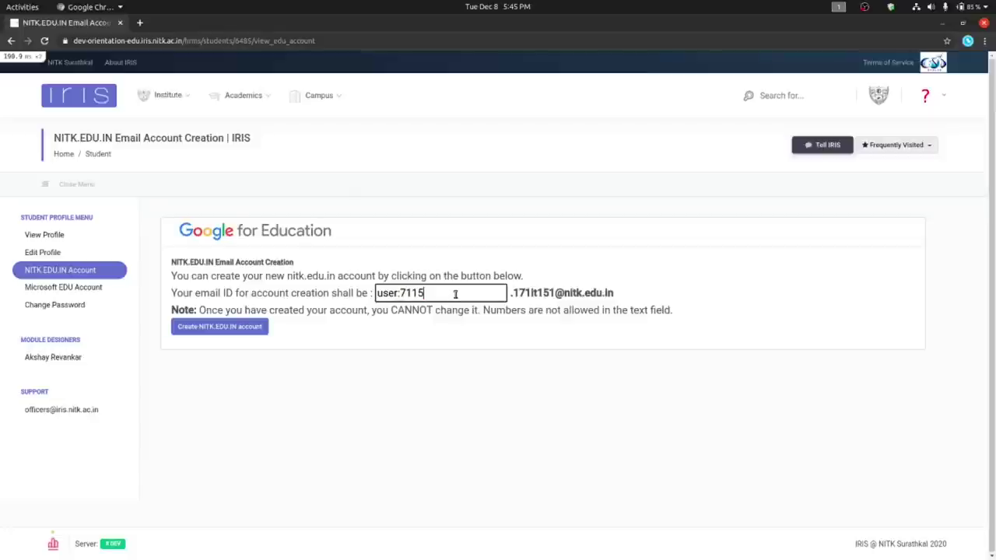
double_click(455, 294)
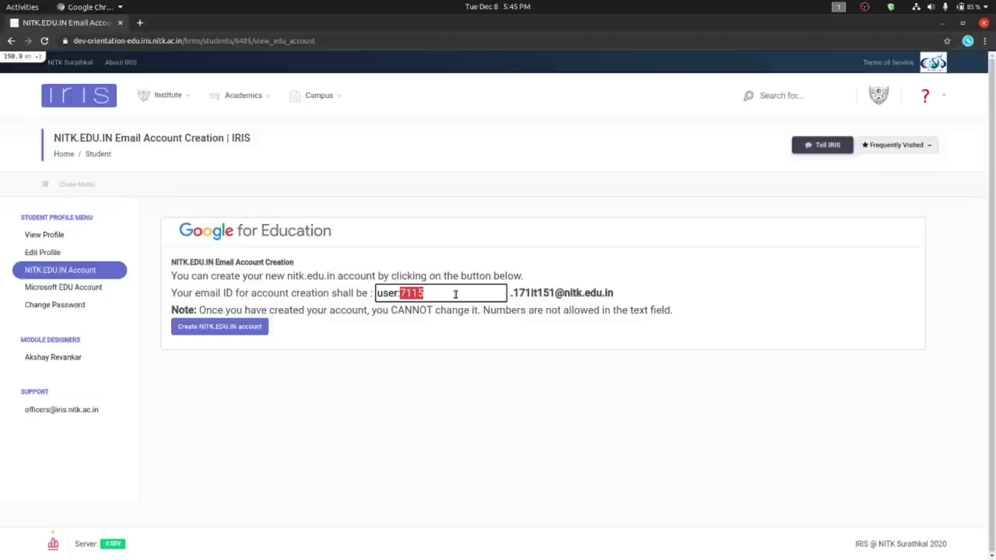
click(315, 329)
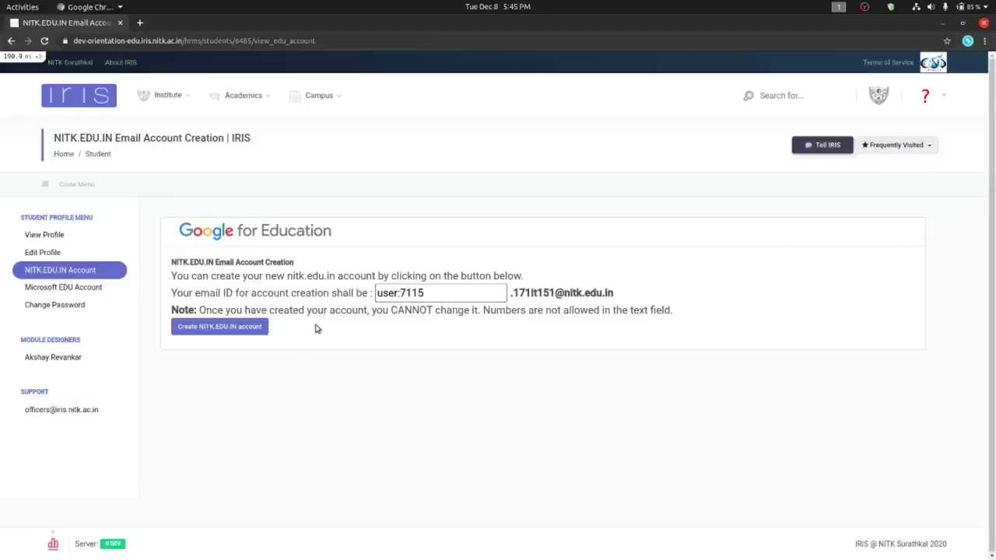
- Create the NITK.EDU.IN email account and reload the page to see the new address
click(257, 330)
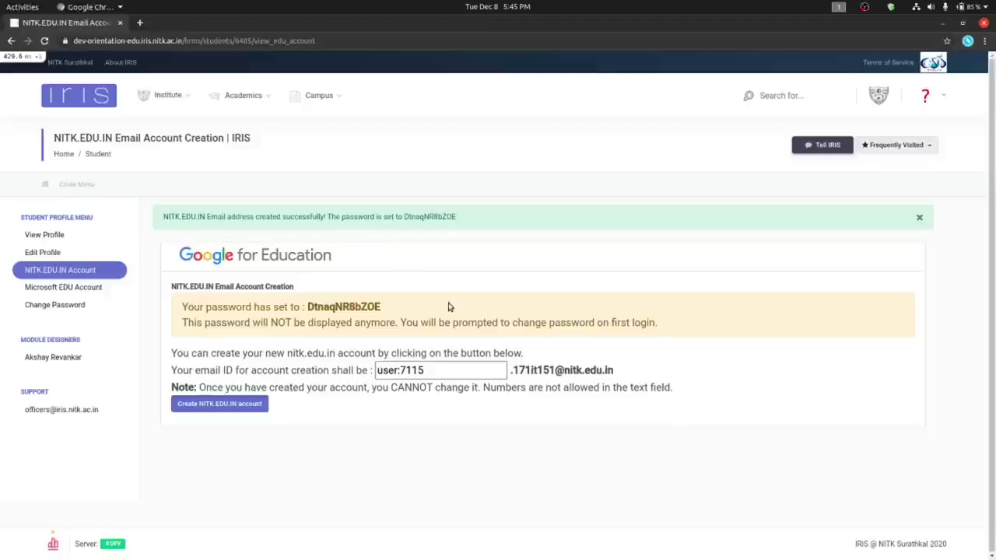
click(109, 277)
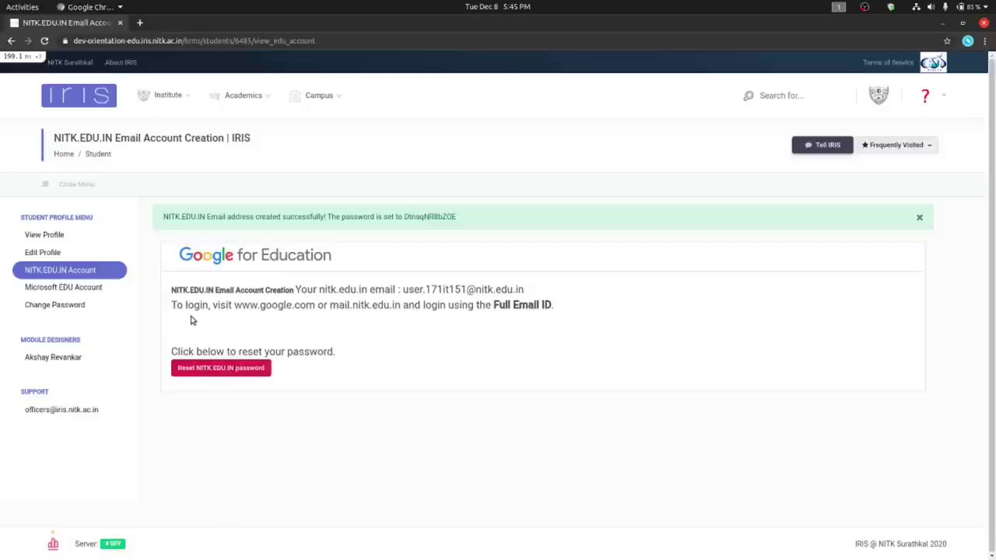
- Create or fetch the Microsoft EDU account from the Microsoft EDU Account page
click(118, 292)
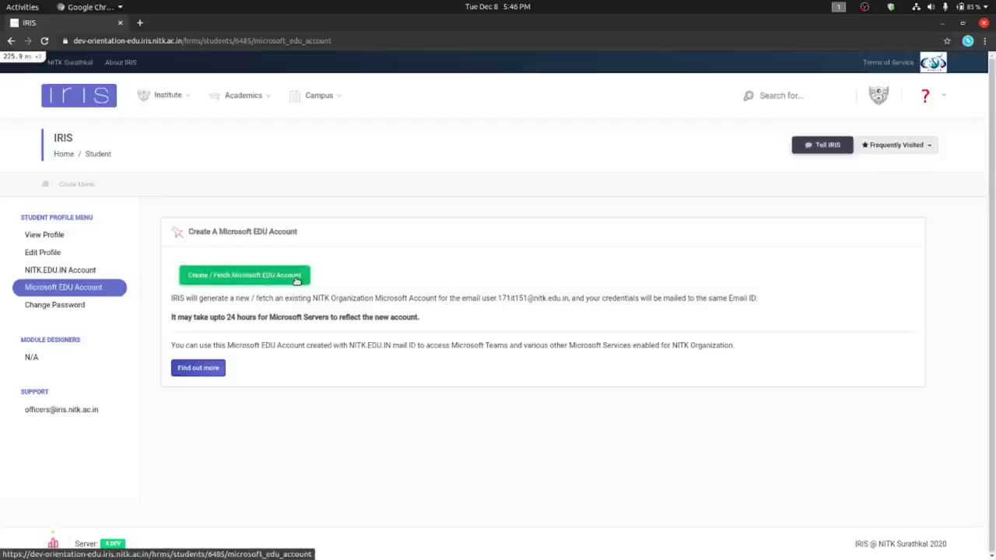
click(298, 279)
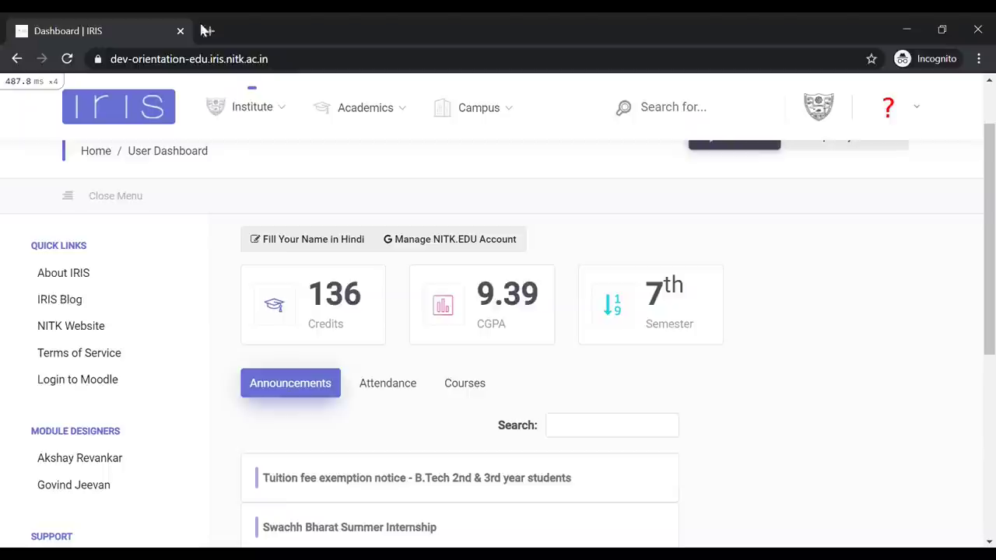
- Go to Academics > Course Registration and scroll past the VII sem preview timetable to the electives
click(370, 109)
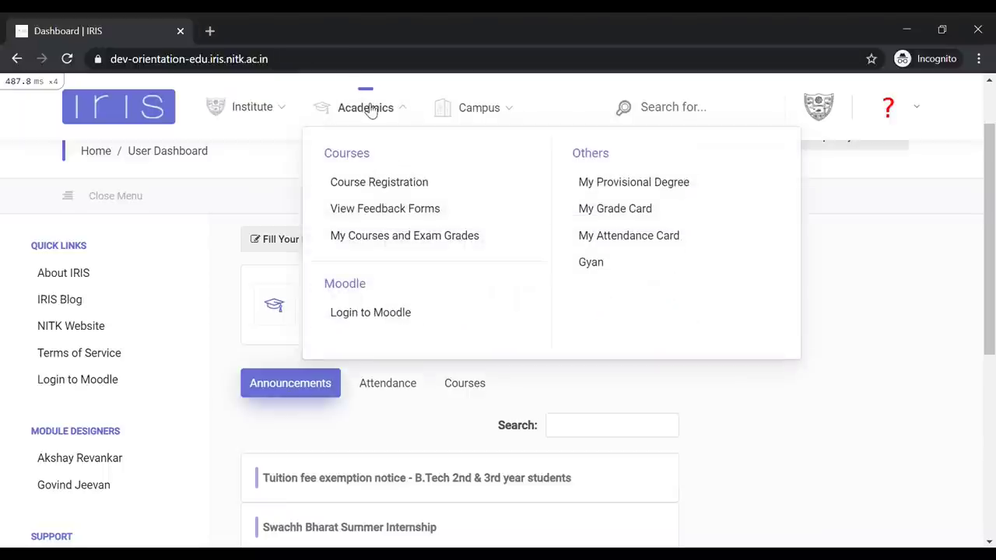
click(392, 183)
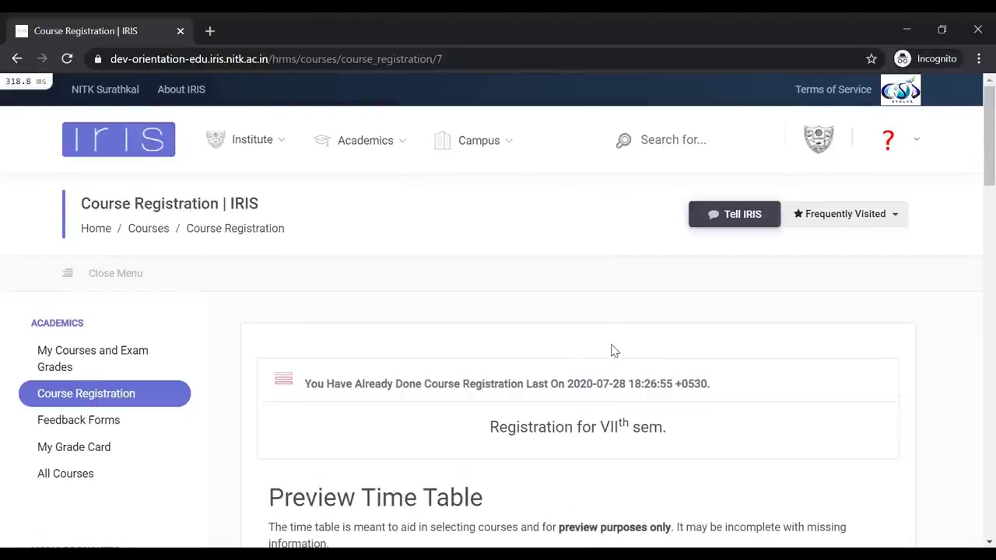
scroll(611, 351, down, 3)
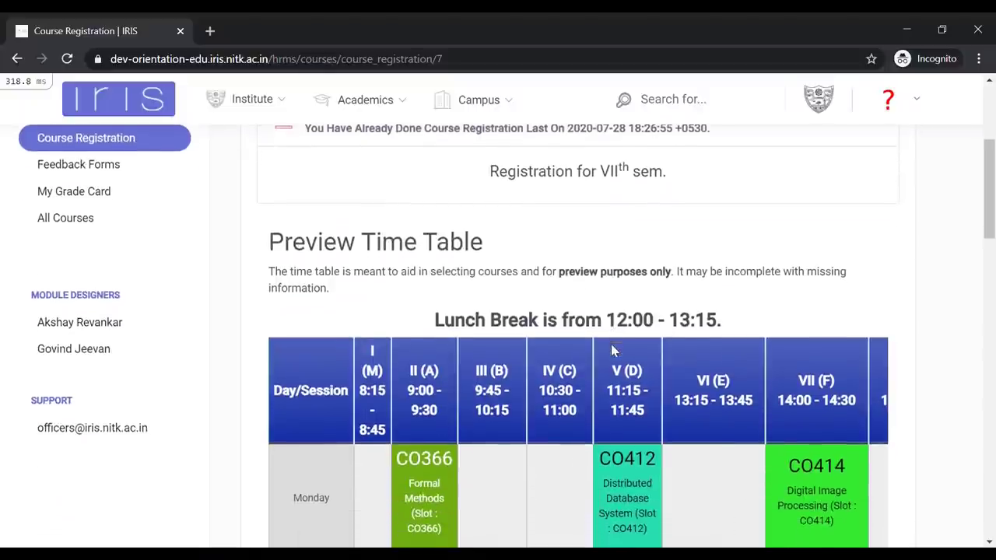
scroll(611, 350, down, 2)
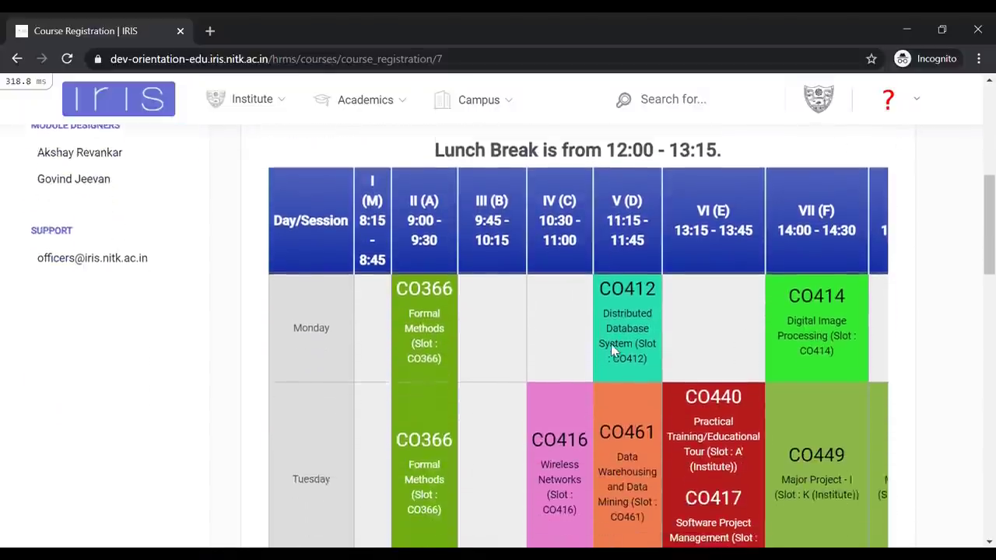
scroll(611, 344, down, 3)
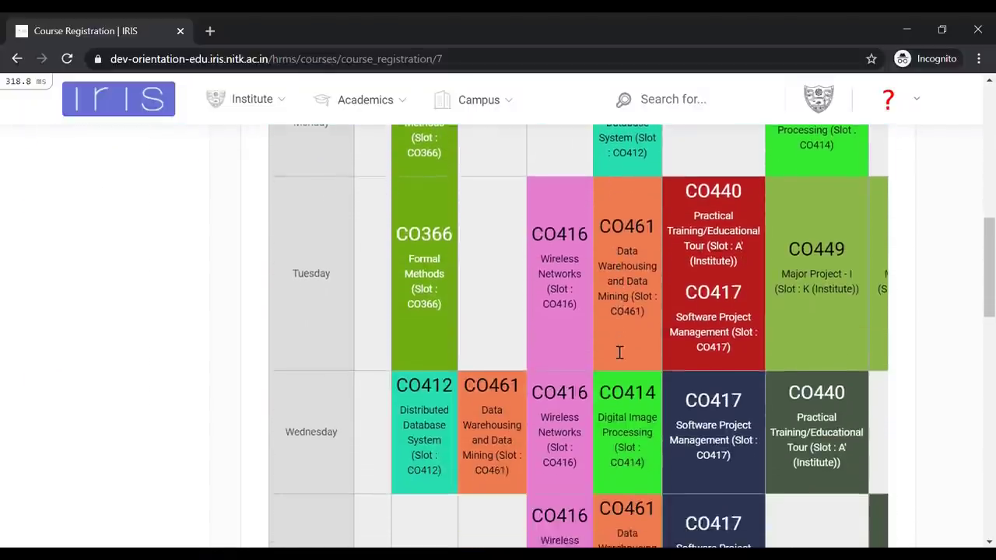
scroll(620, 352, down, 1)
scroll(621, 352, down, 1)
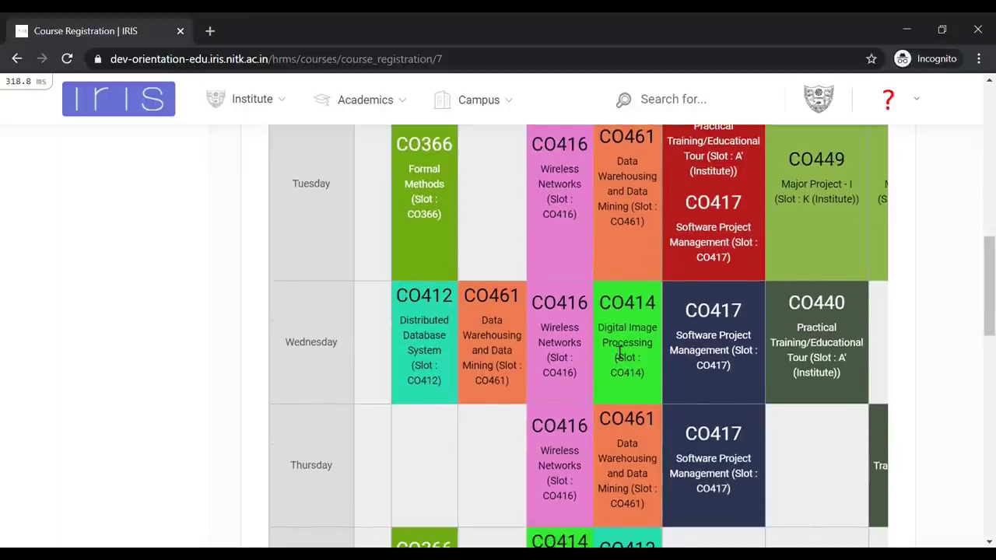
scroll(620, 352, down, 3)
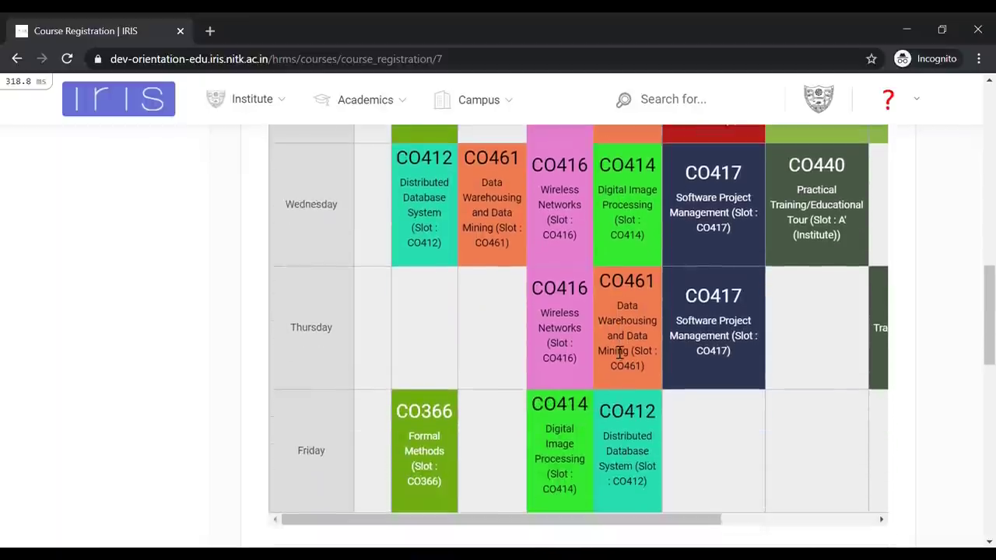
scroll(620, 353, down, 3)
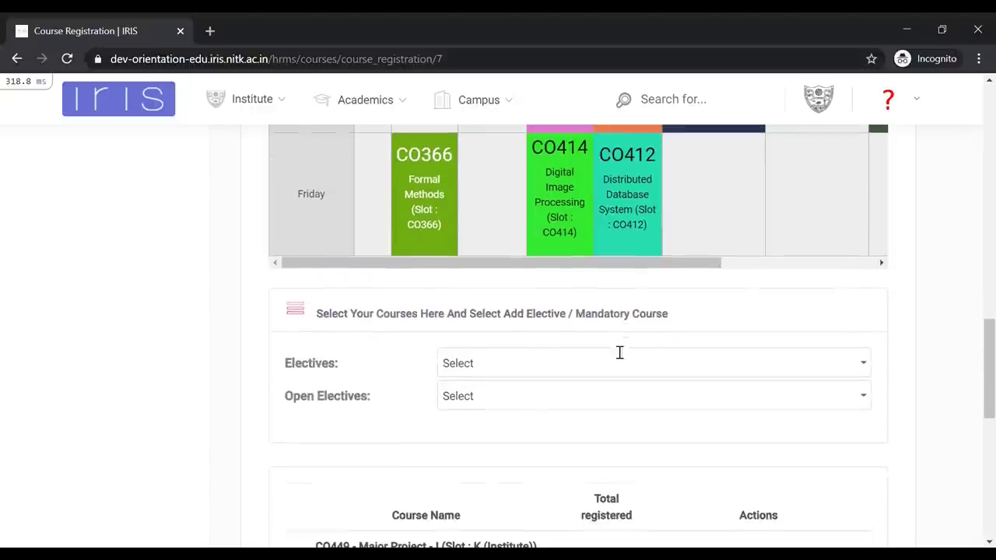
- Choose CO464 - Network Security as the elective course
click(548, 375)
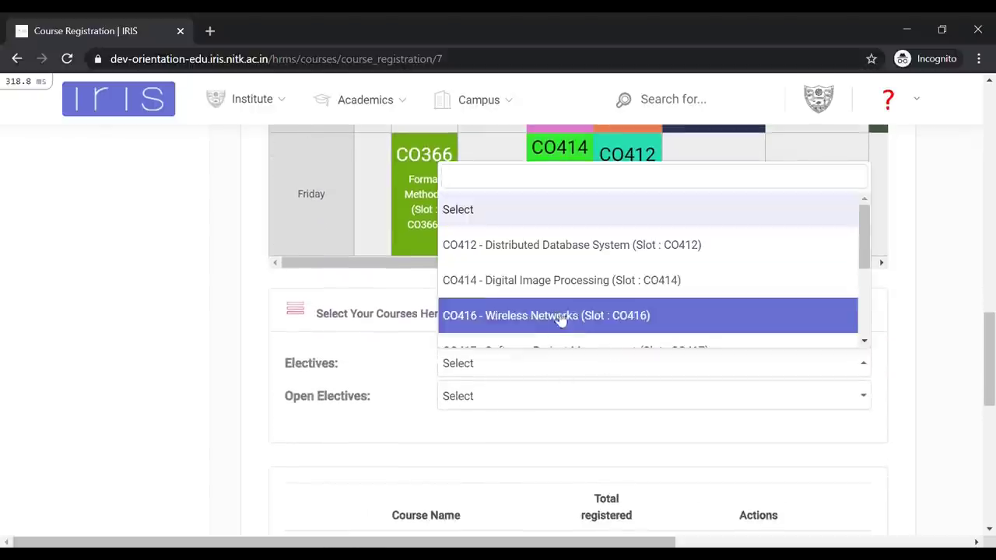
scroll(565, 308, down, 4)
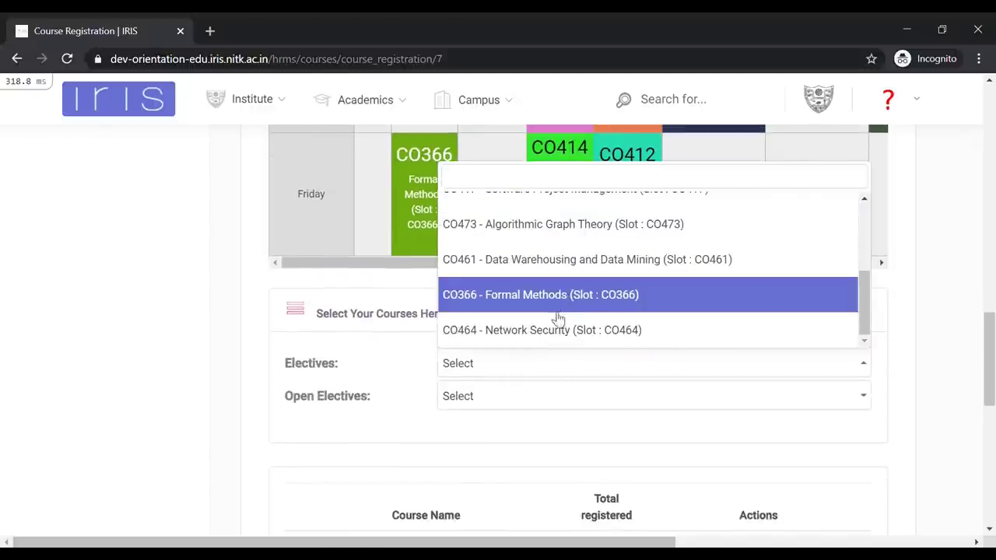
click(551, 330)
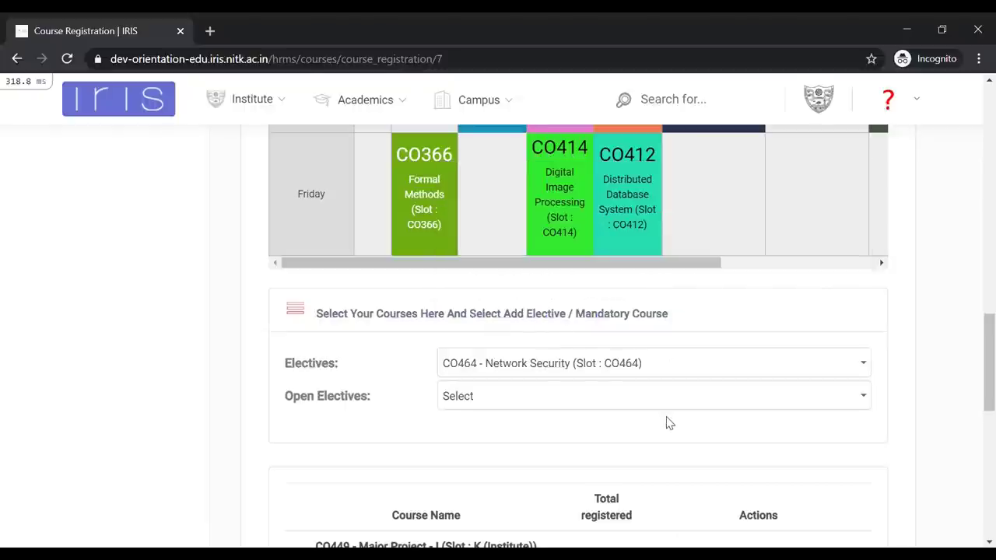
- Submit the VII sem course registration and acknowledge the confirmation alert
scroll(670, 419, down, 3)
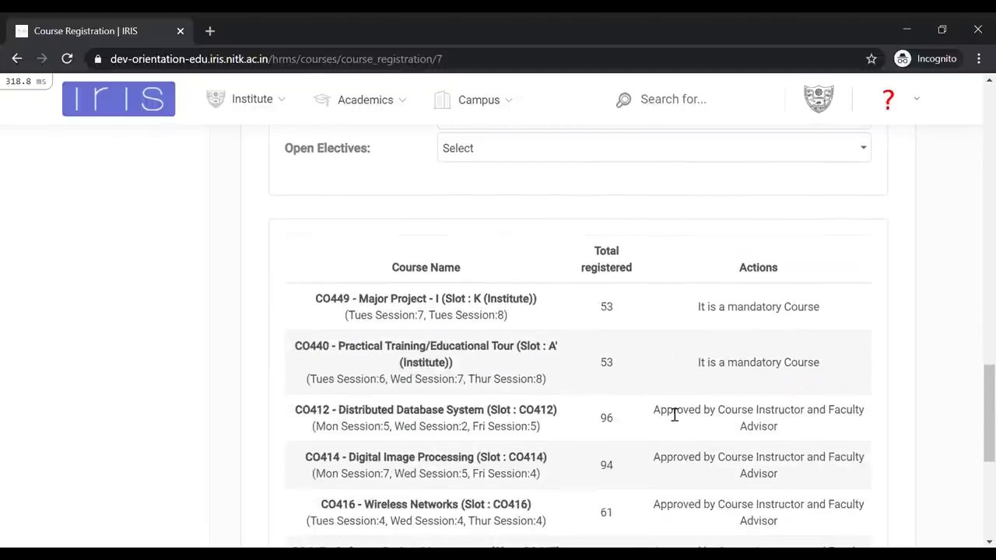
scroll(674, 415, down, 1)
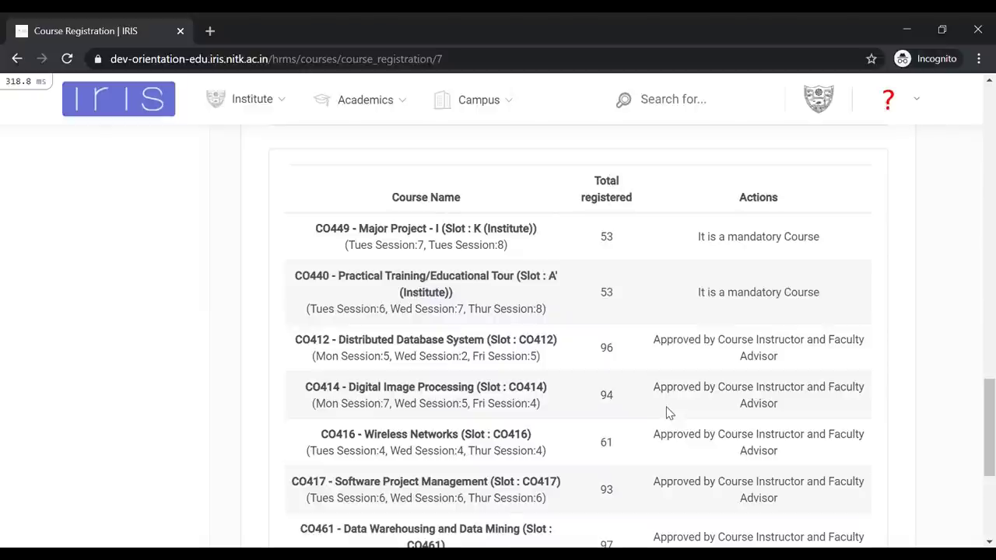
scroll(667, 412, down, 2)
scroll(667, 413, down, 2)
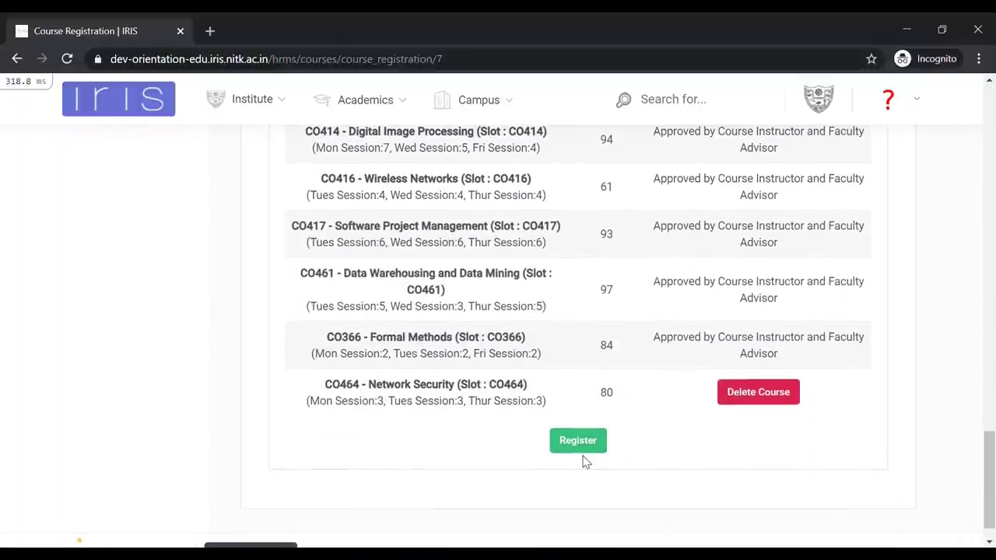
click(580, 442)
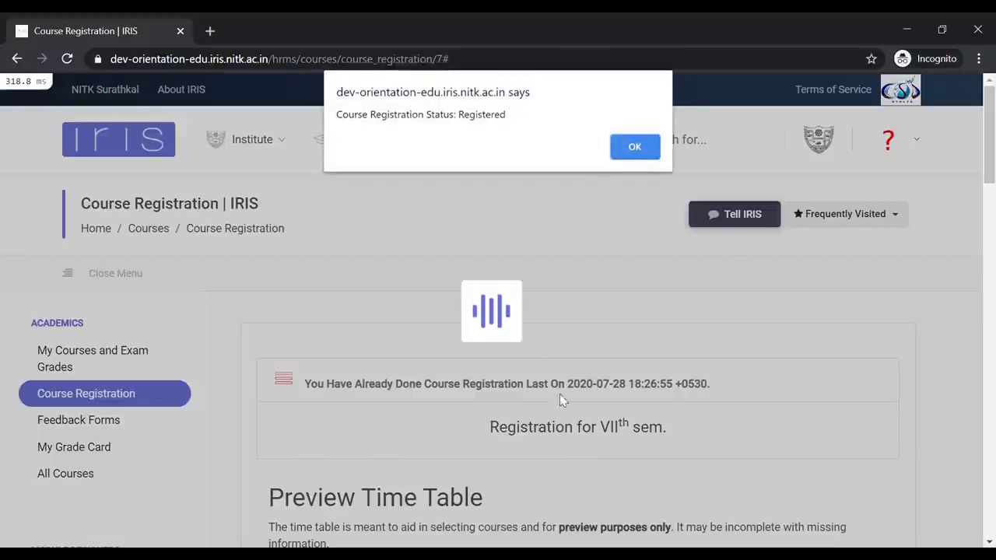
click(635, 149)
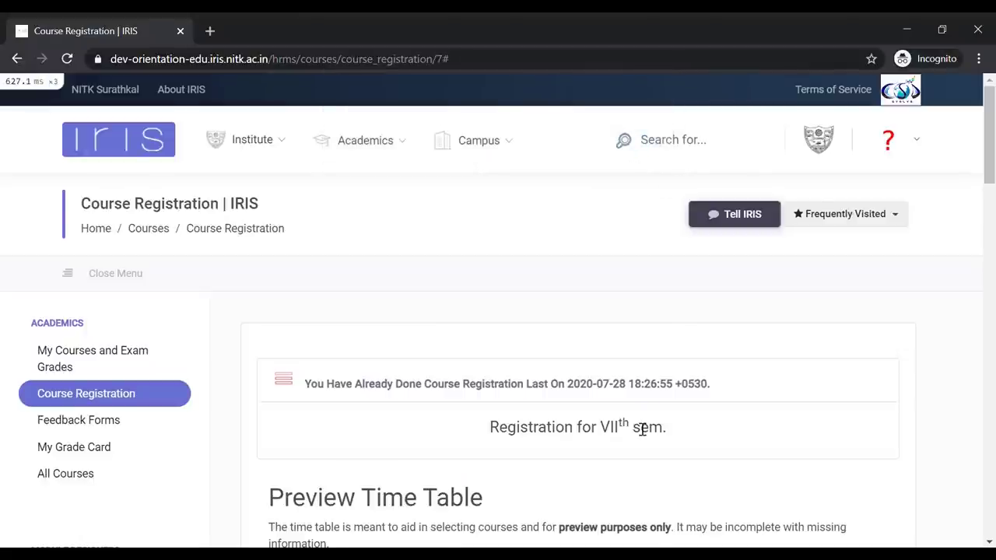
scroll(643, 429, down, 3)
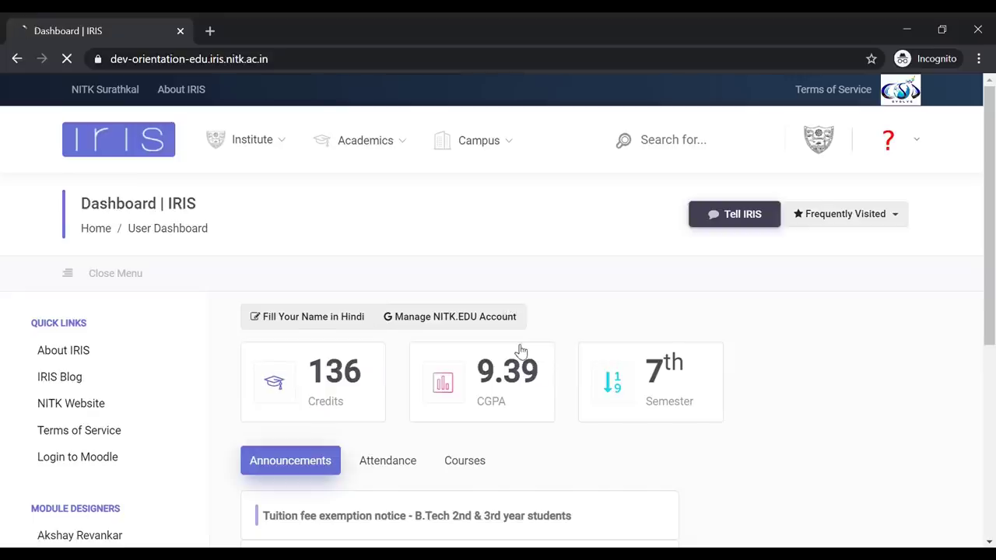
- Show the Courses tab on the dashboard and scroll through the registered course cards
scroll(517, 344, down, 2)
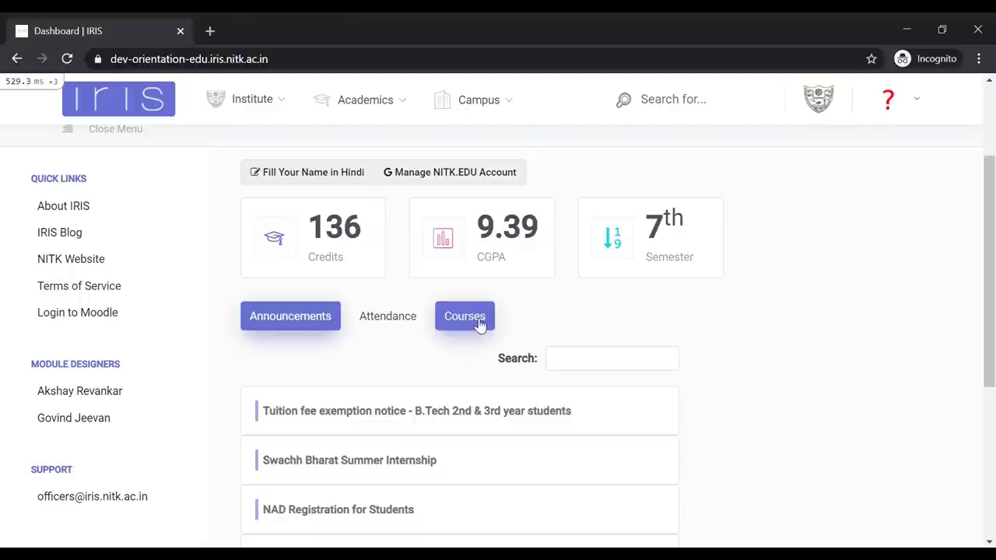
click(481, 325)
scroll(819, 407, down, 2)
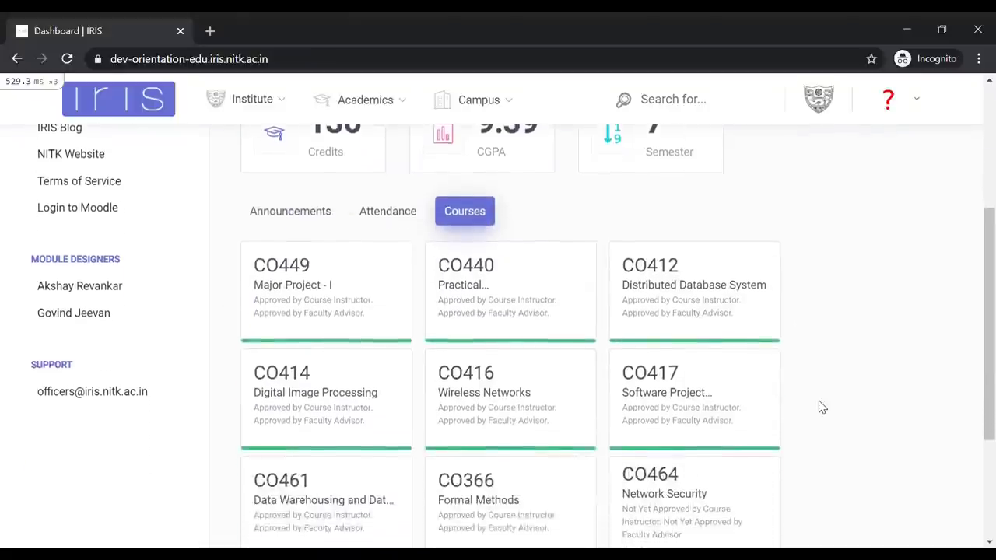
scroll(823, 407, down, 1)
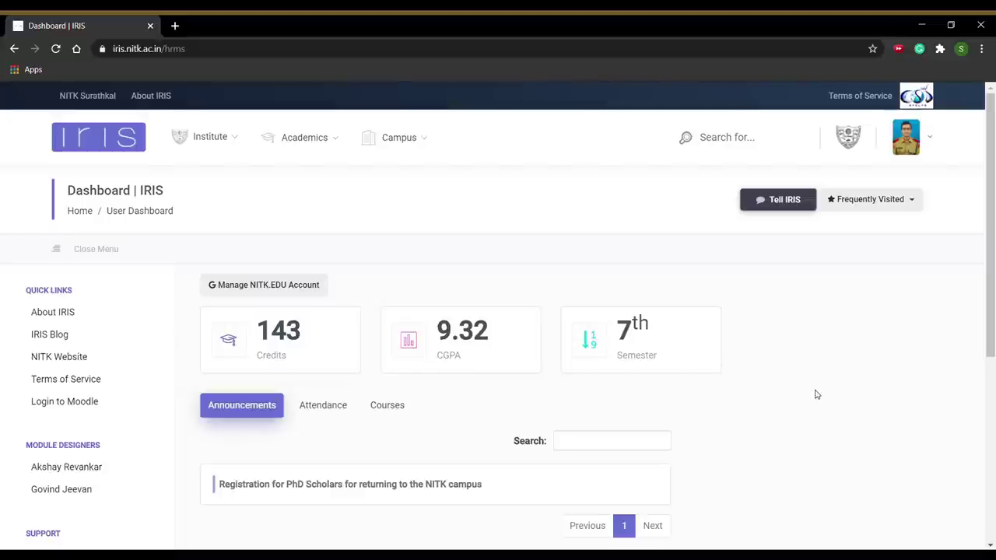
- Log in to Moodle via Academics and open the EE456 - High-Voltage Engineering course
click(327, 140)
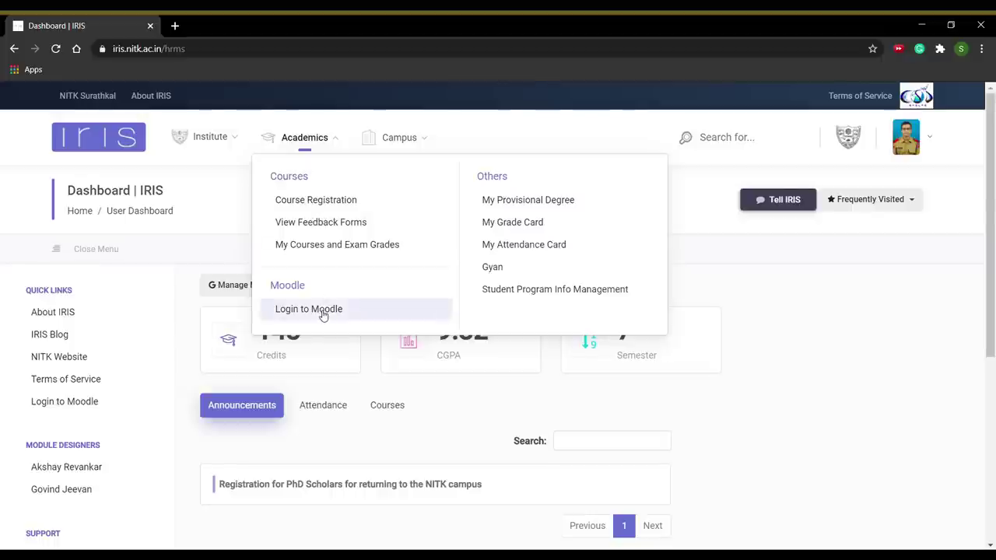
click(322, 312)
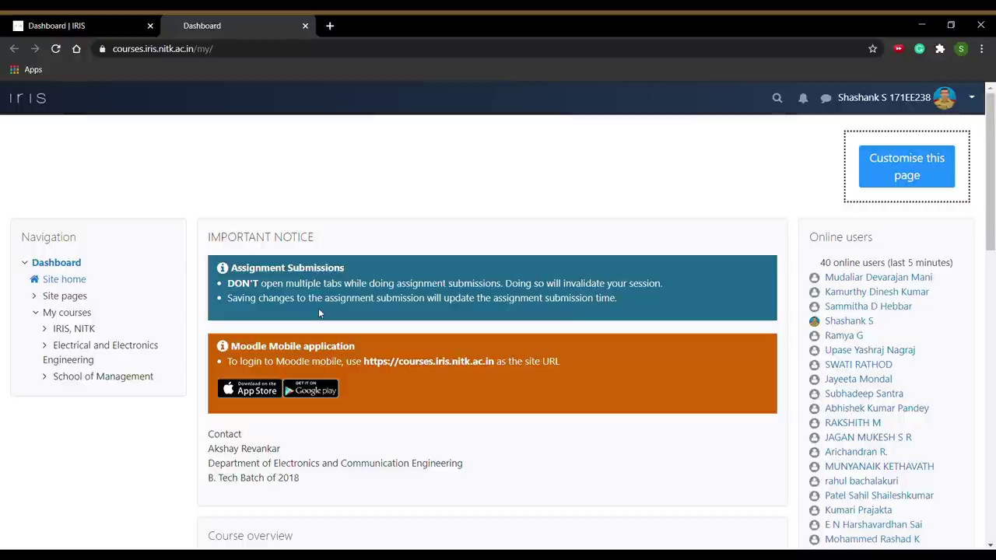
scroll(319, 313, down, 4)
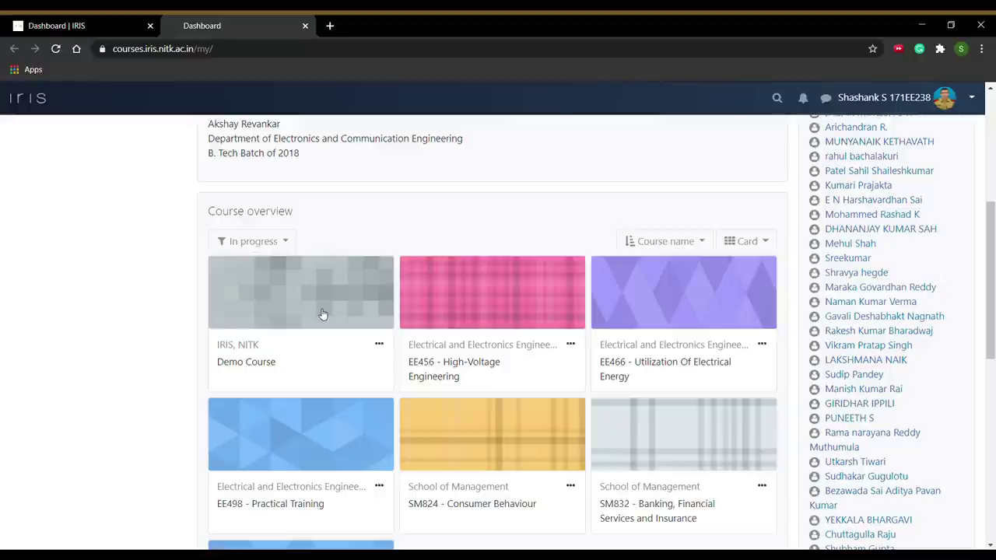
click(444, 377)
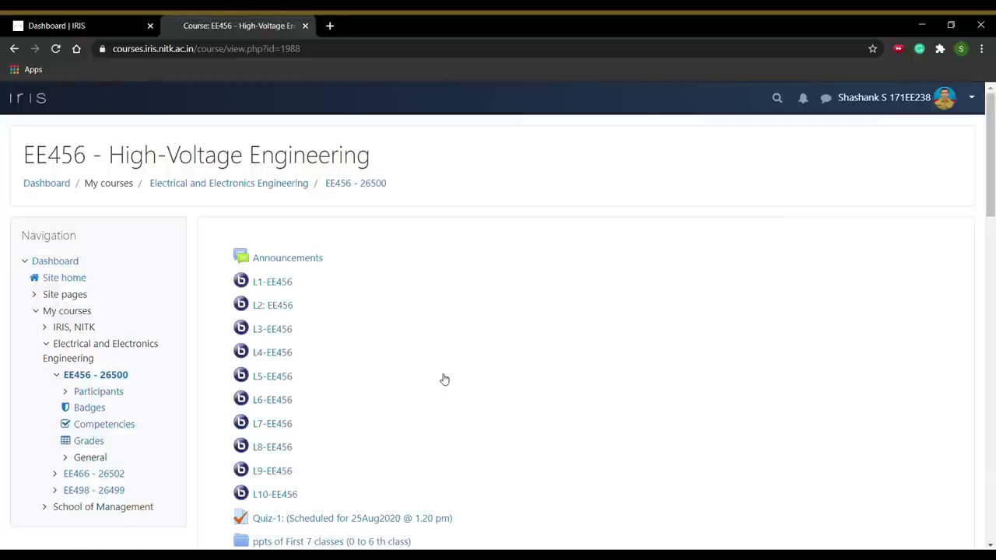
- Browse the EE456 course contents and play the L1-EE456 lecture recording
scroll(444, 379, down, 3)
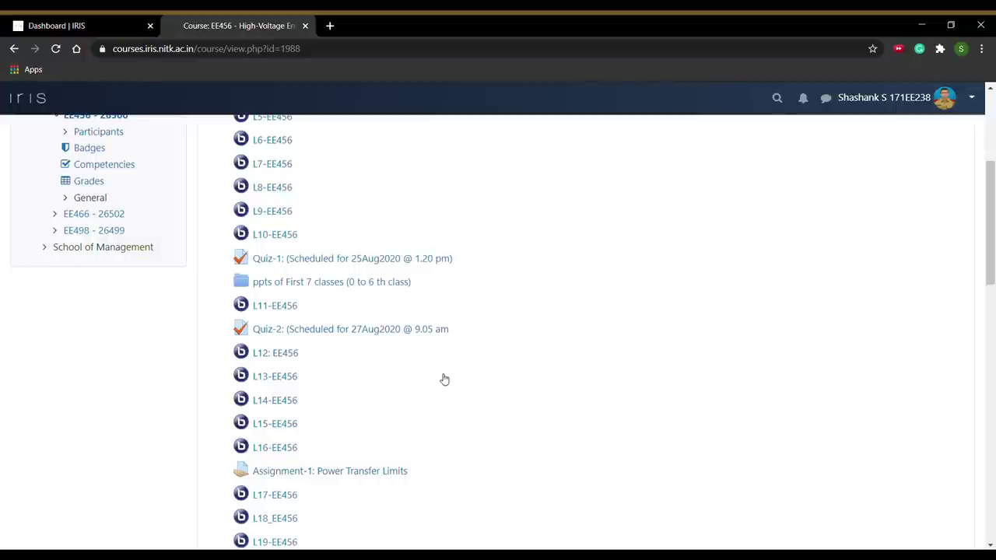
scroll(444, 379, up, 3)
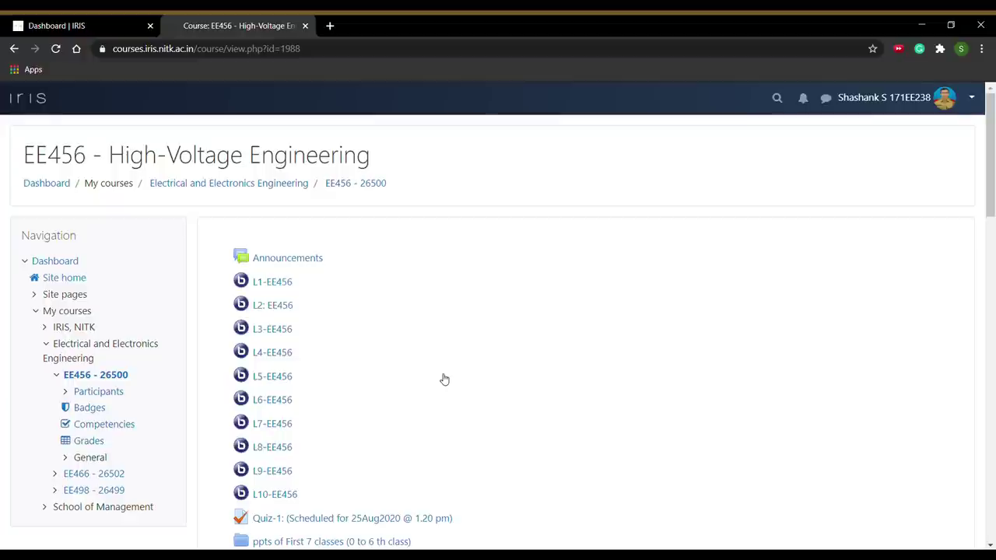
click(276, 285)
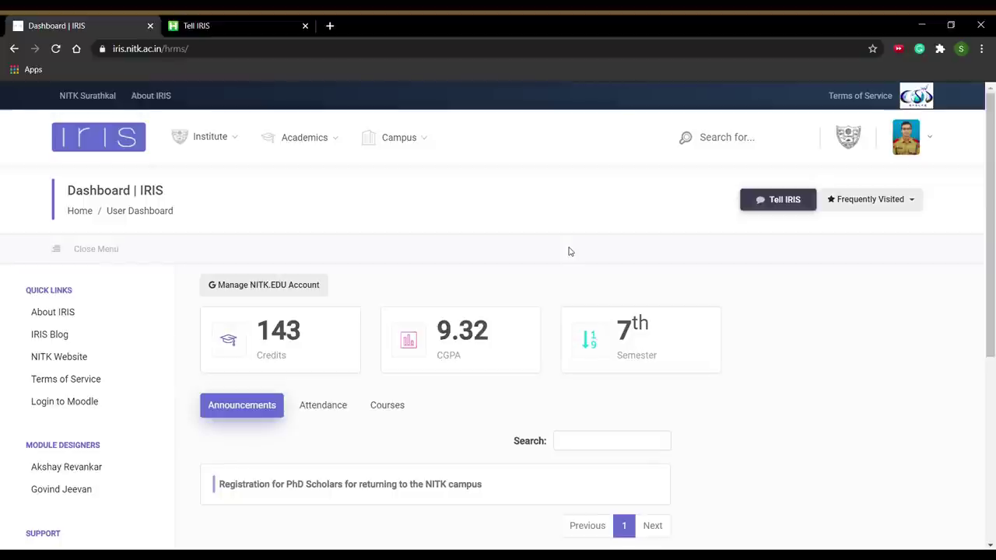
- Start a new Tell IRIS ticket from the dashboard and scroll through its form
click(765, 203)
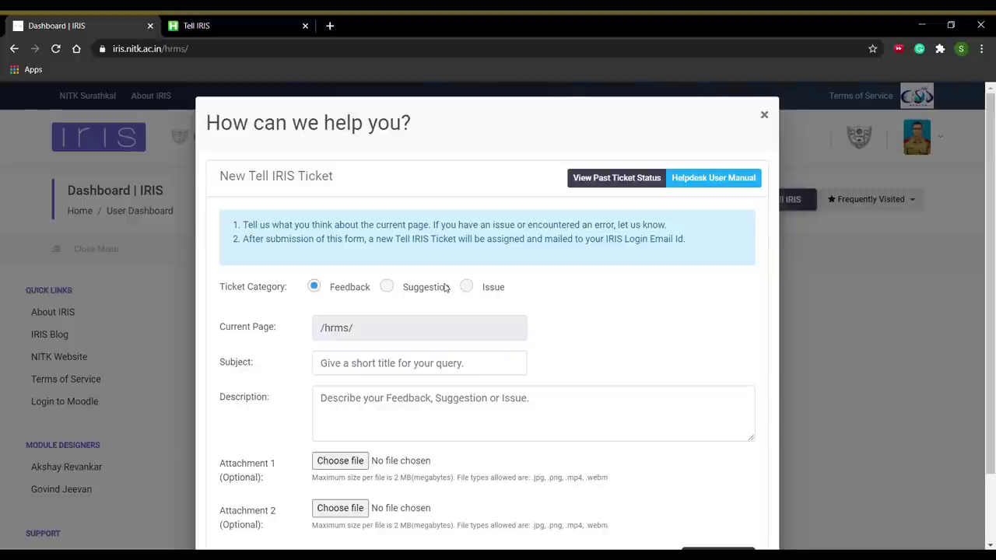
scroll(445, 288, down, 1)
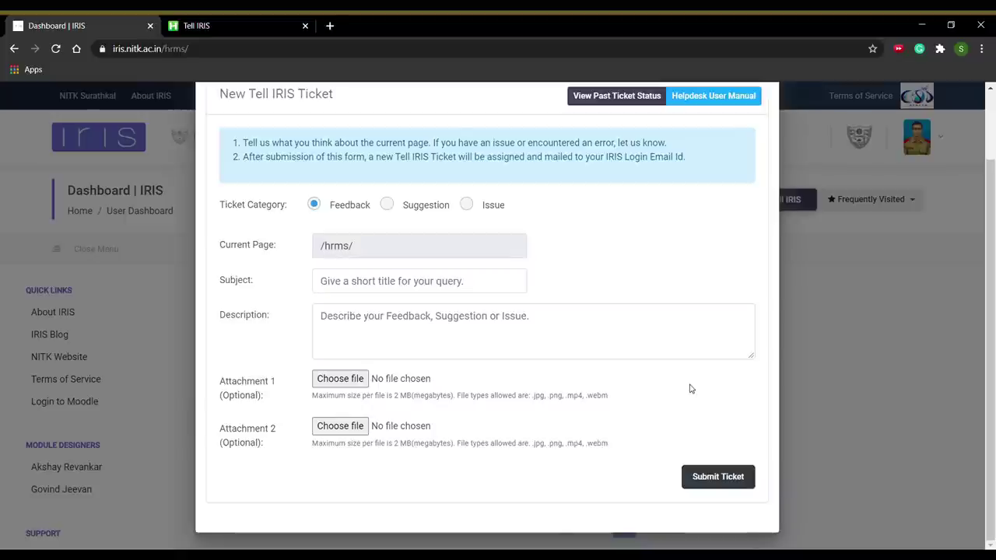
scroll(615, 237, up, 2)
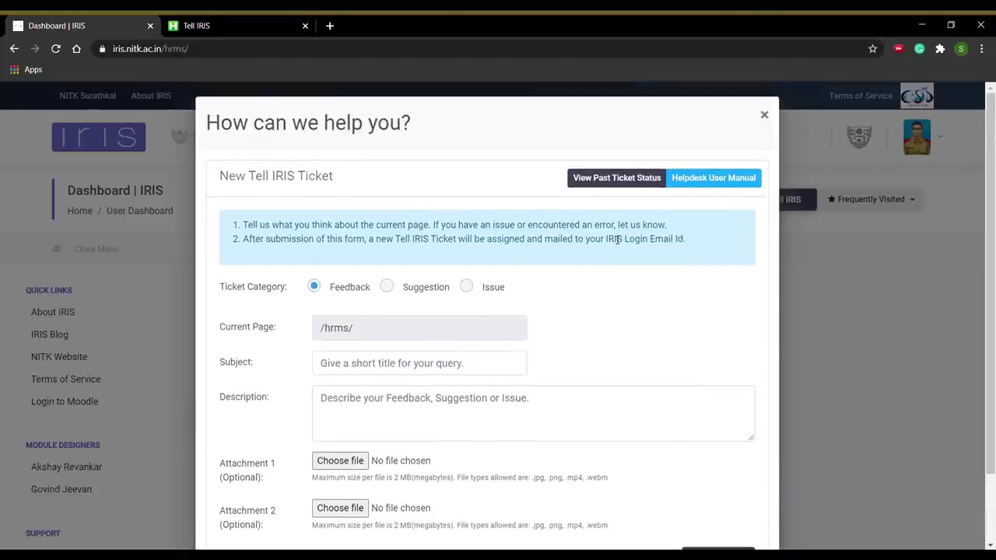